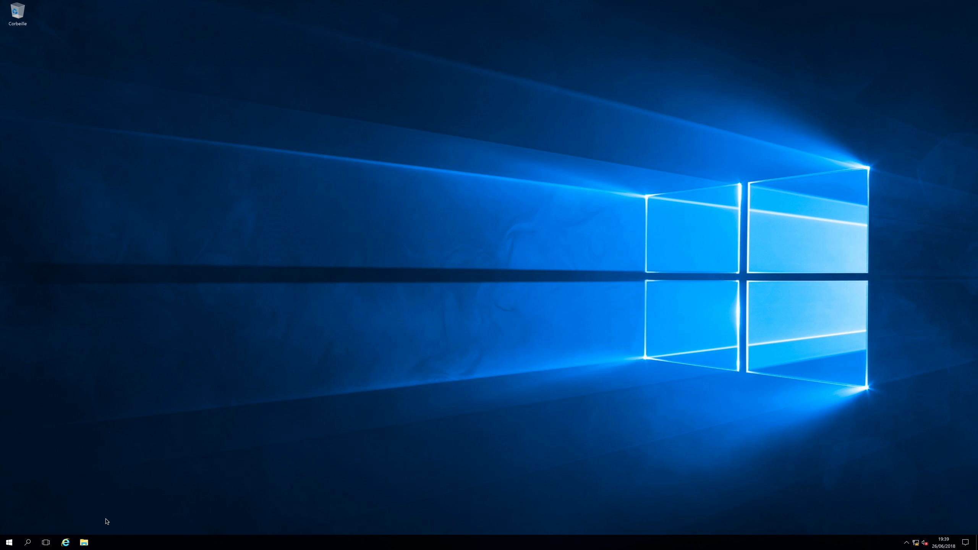
# Step: Open Server Manager and start the wizard for adding roles and features
pyautogui.click(9, 543)
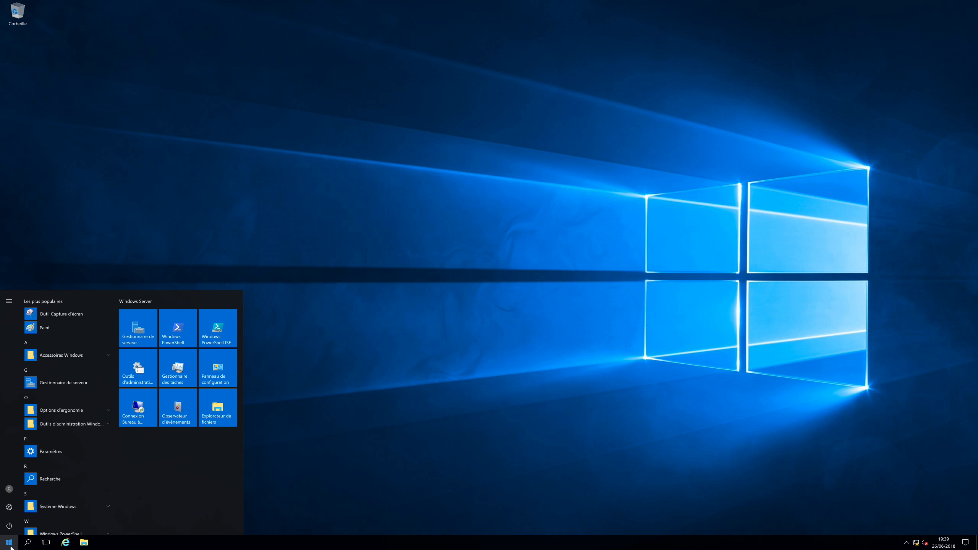
pyautogui.click(138, 343)
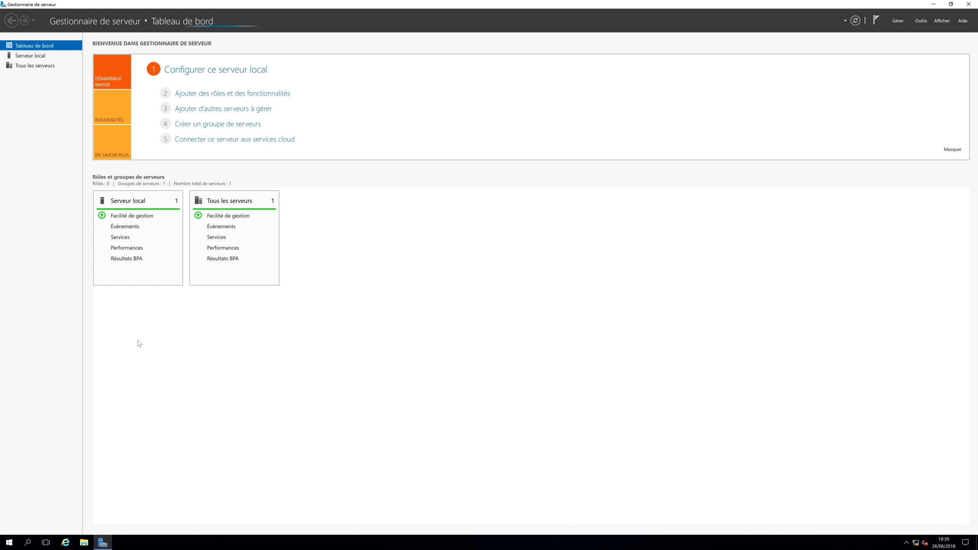
pyautogui.click(897, 21)
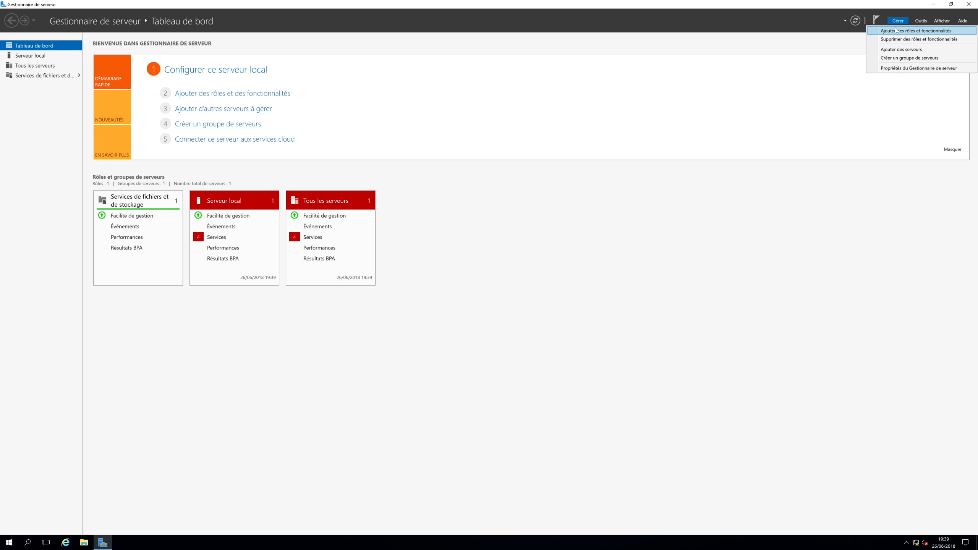
pyautogui.click(896, 31)
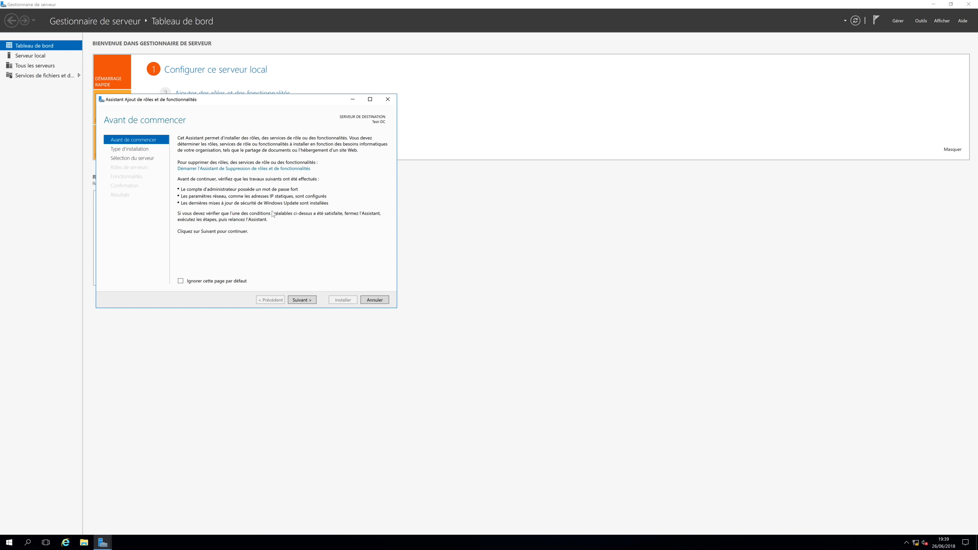
# Step: Choose a role-based or feature-based installation with Test-DC from the server pool as the destination server
pyautogui.click(302, 300)
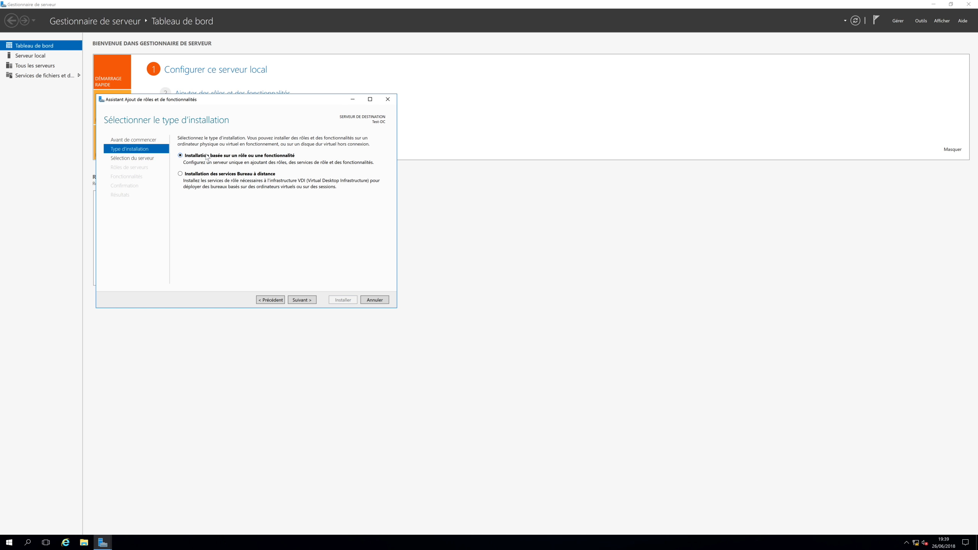
pyautogui.click(302, 300)
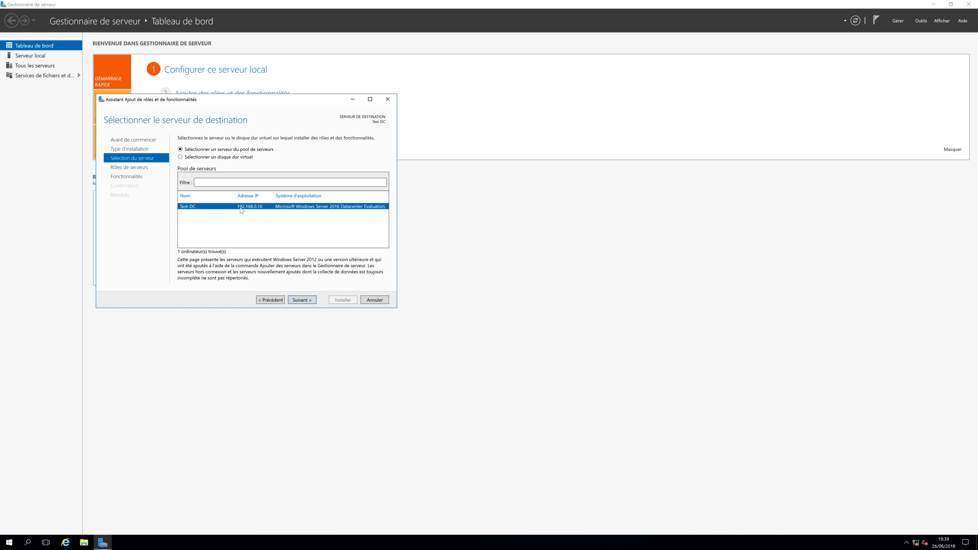
pyautogui.click(304, 301)
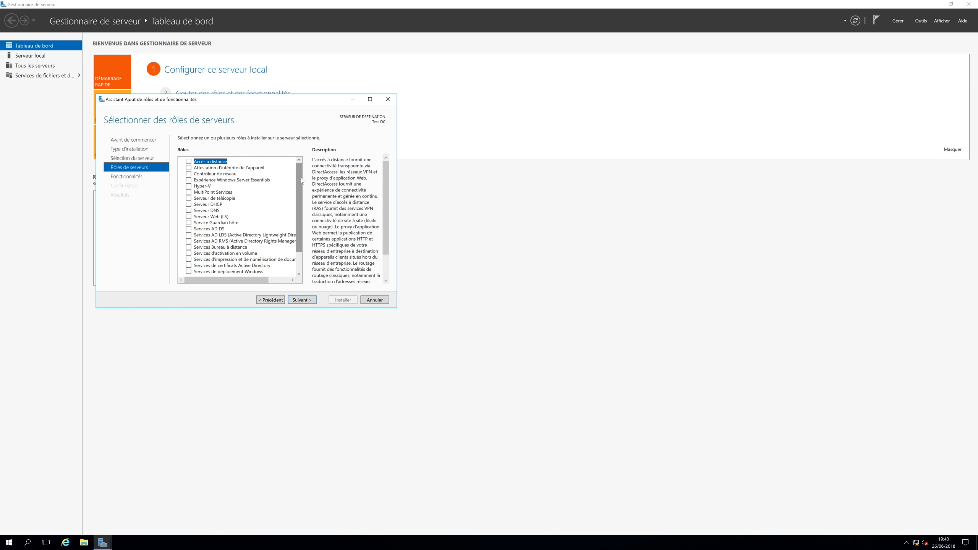
# Step: Select the Serveur DNS and Services AD DS roles, adding the required features and management tools for each
pyautogui.moveTo(301, 180)
pyautogui.mouseDown()
pyautogui.moveTo(302, 204)
pyautogui.moveTo(304, 176)
pyautogui.mouseUp()
pyautogui.click(188, 211)
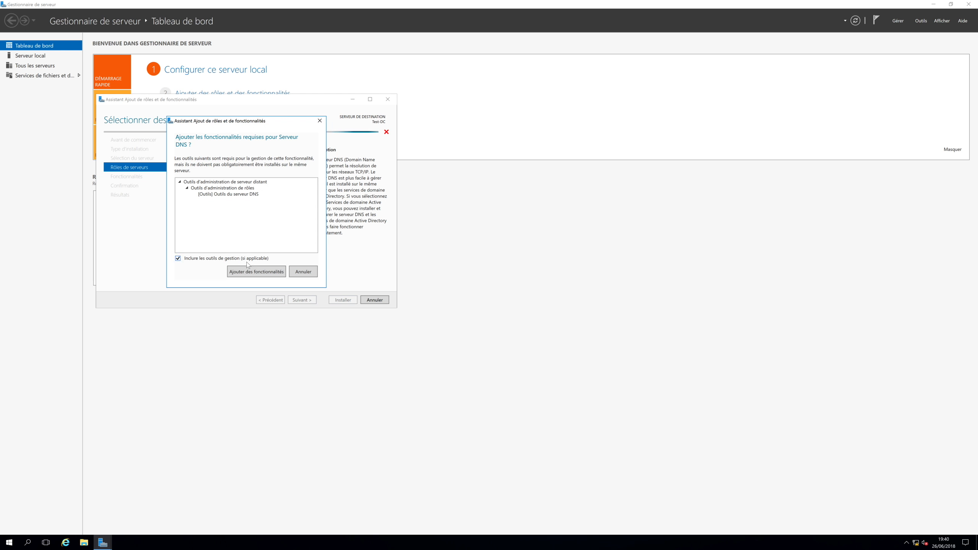
pyautogui.click(249, 272)
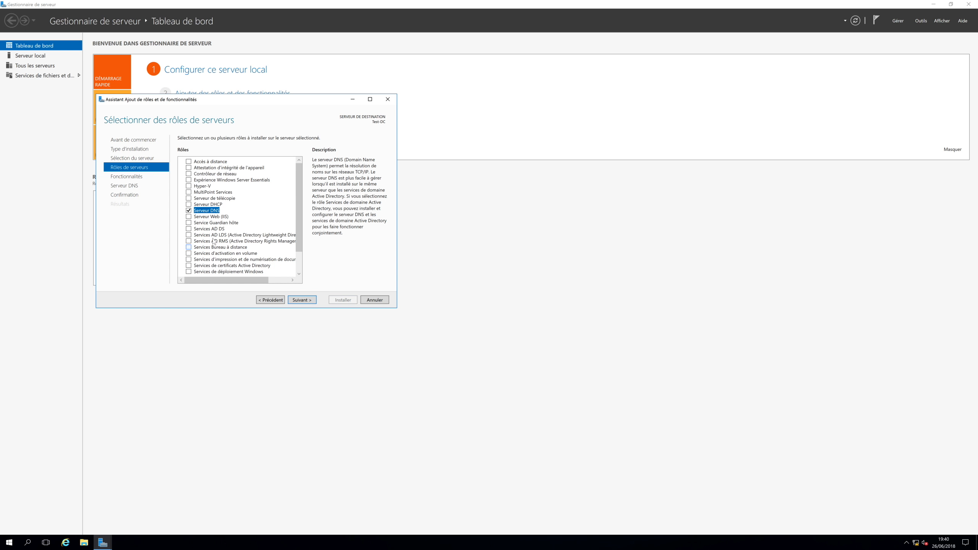
pyautogui.click(188, 229)
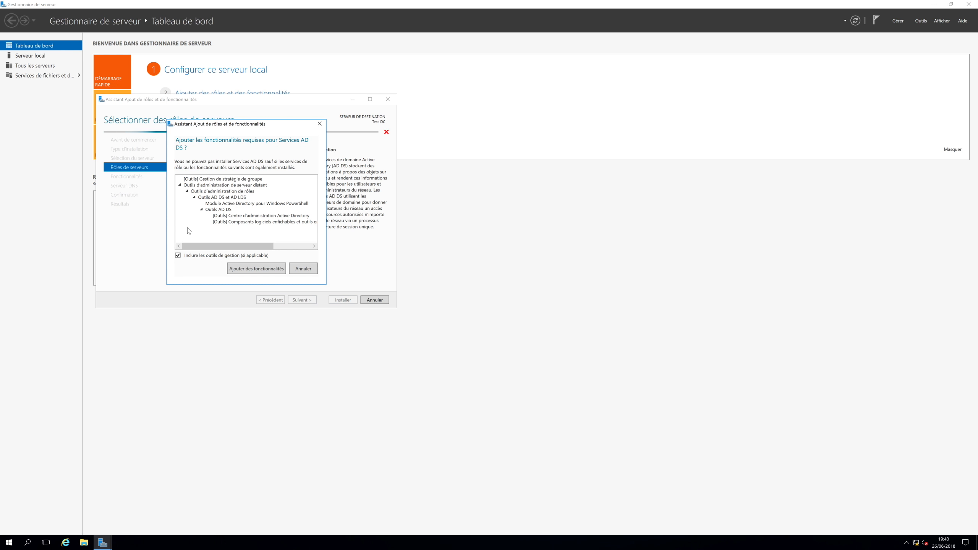
pyautogui.click(256, 268)
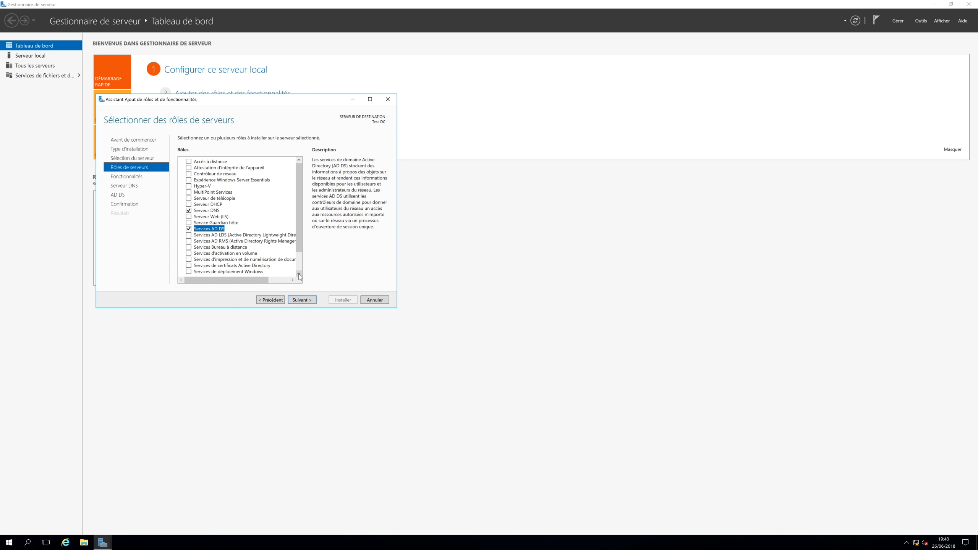
pyautogui.click(203, 211)
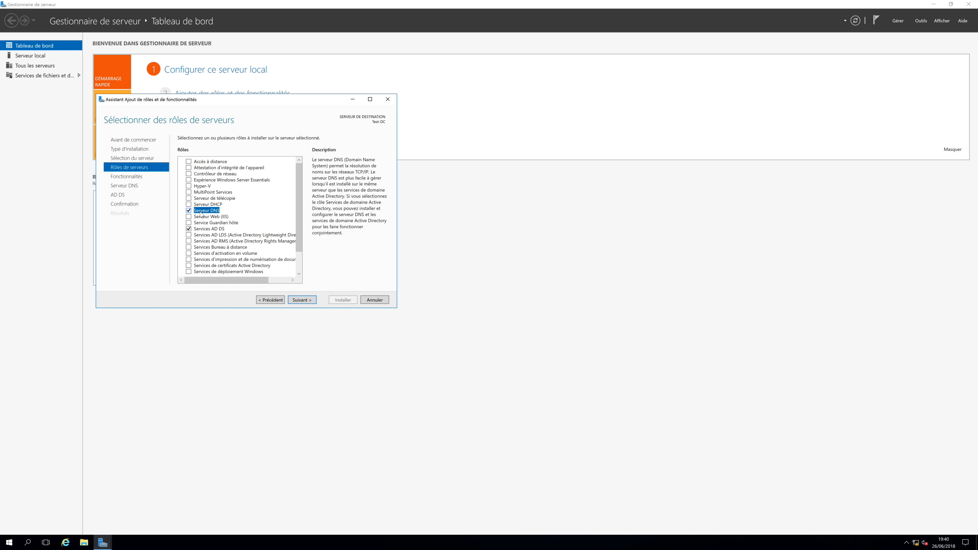
pyautogui.click(211, 230)
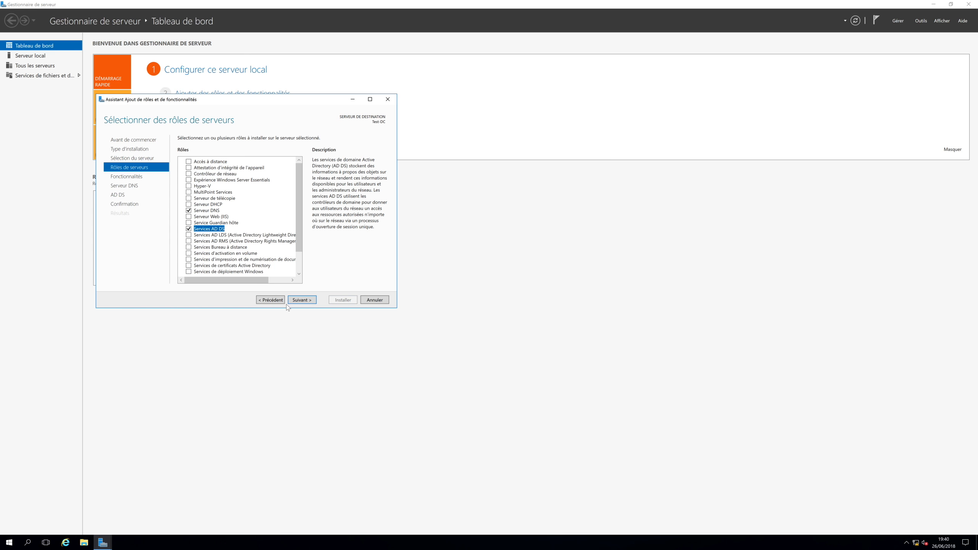
# Step: Keep the default features, install the selected DNS and AD DS roles, and close the wizard while the installation runs
pyautogui.click(298, 301)
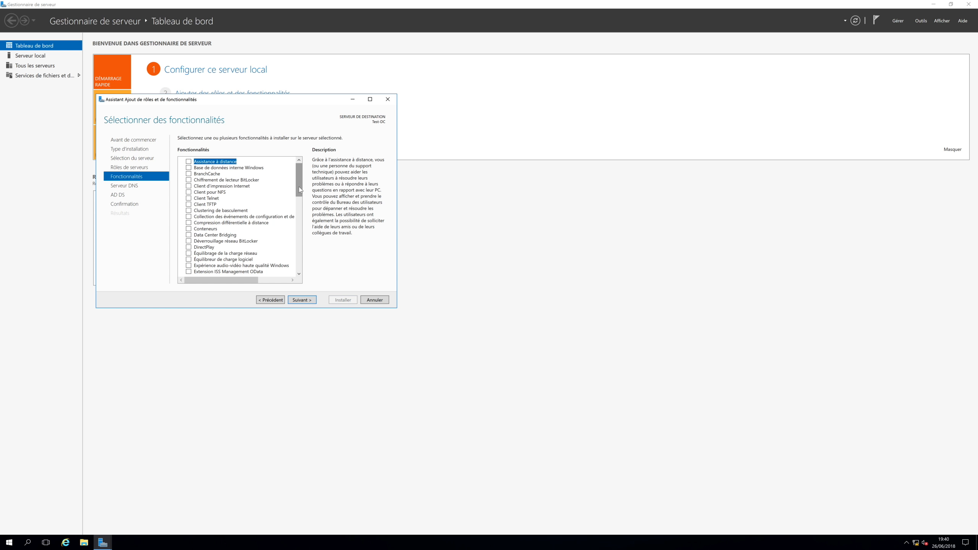
pyautogui.moveTo(299, 188); pyautogui.dragTo(299, 272)
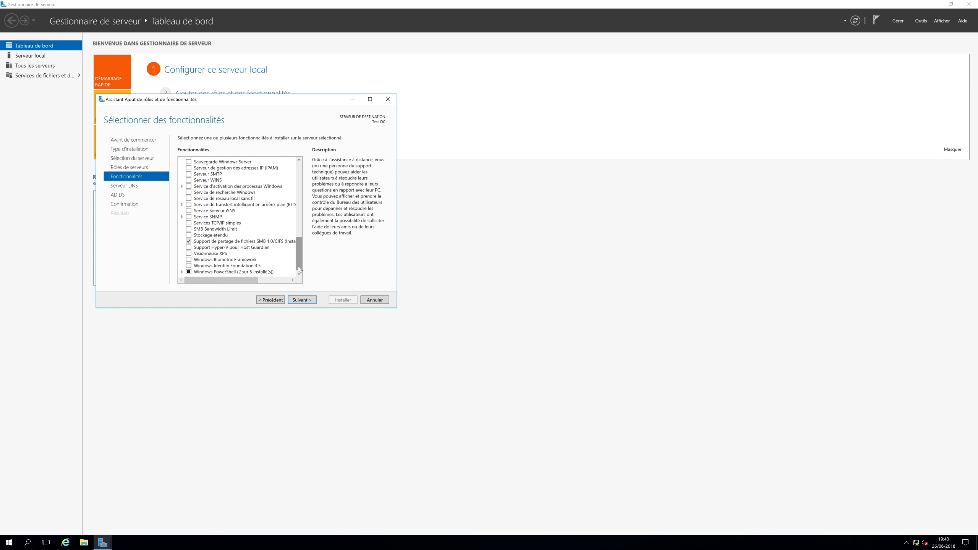
pyautogui.click(300, 301)
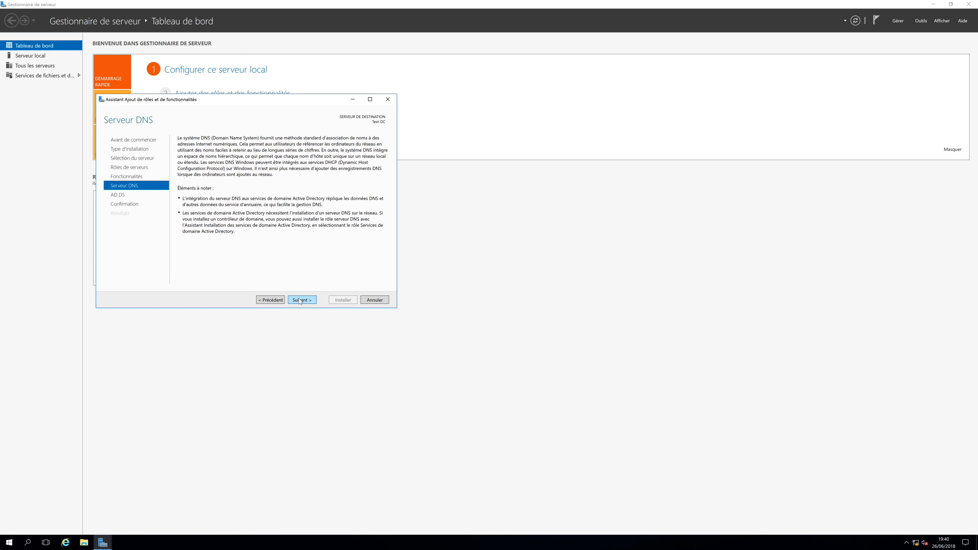
pyautogui.click(302, 301)
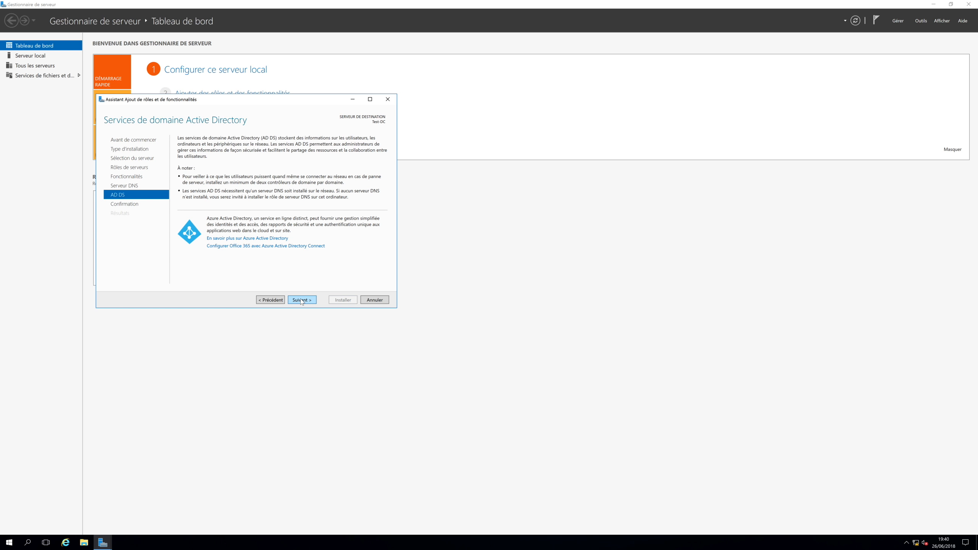
pyautogui.click(301, 301)
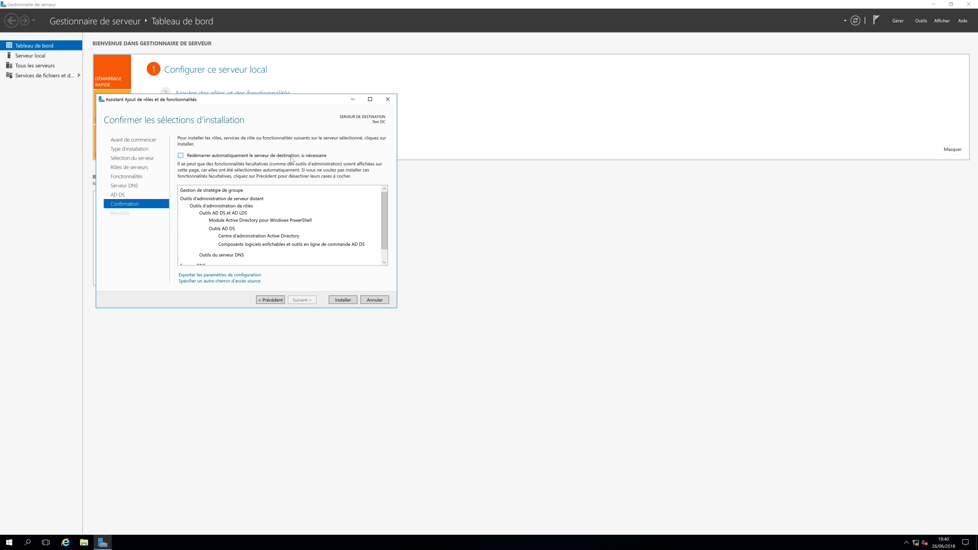
pyautogui.click(335, 301)
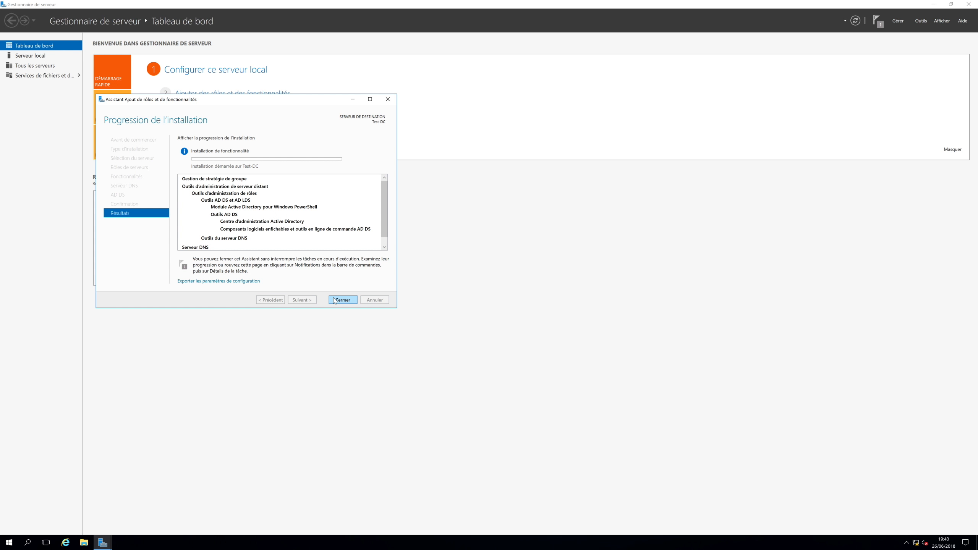
pyautogui.click(334, 301)
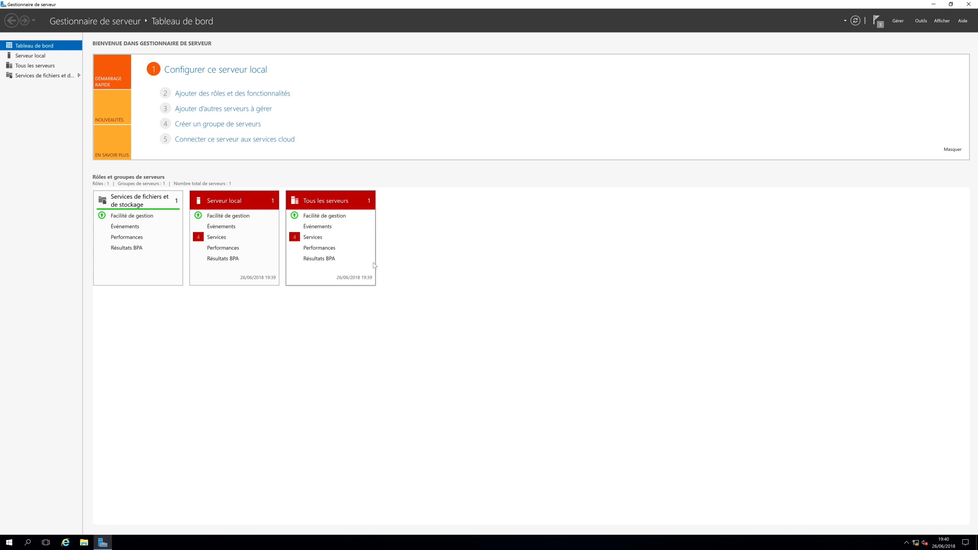
# Step: Check the installation progress in the notifications and start promoting this server to a domain controller
pyautogui.click(876, 21)
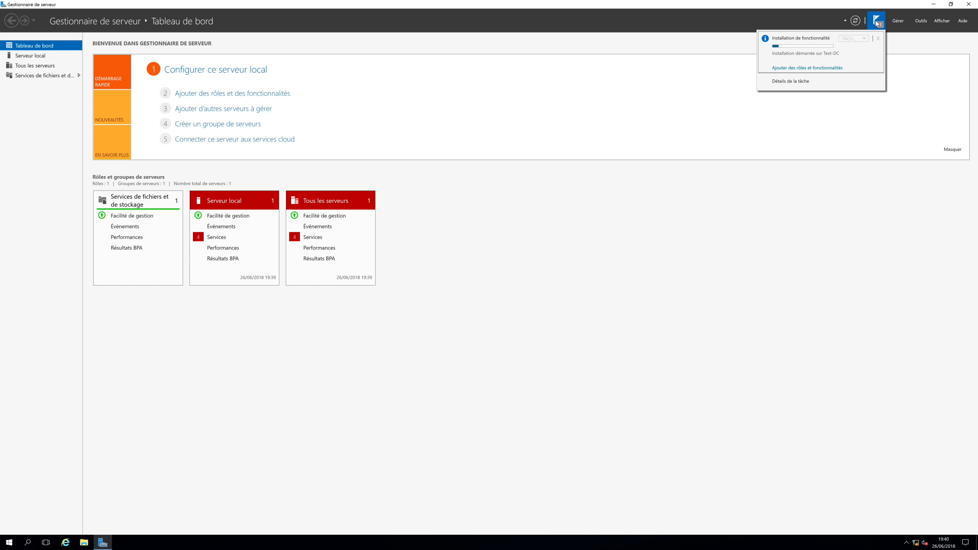
pyautogui.click(781, 171)
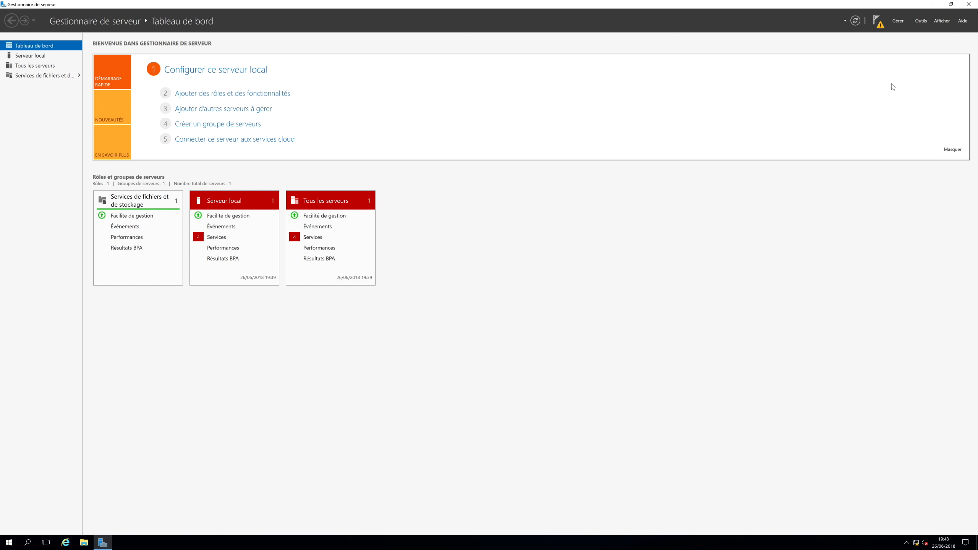
pyautogui.click(880, 23)
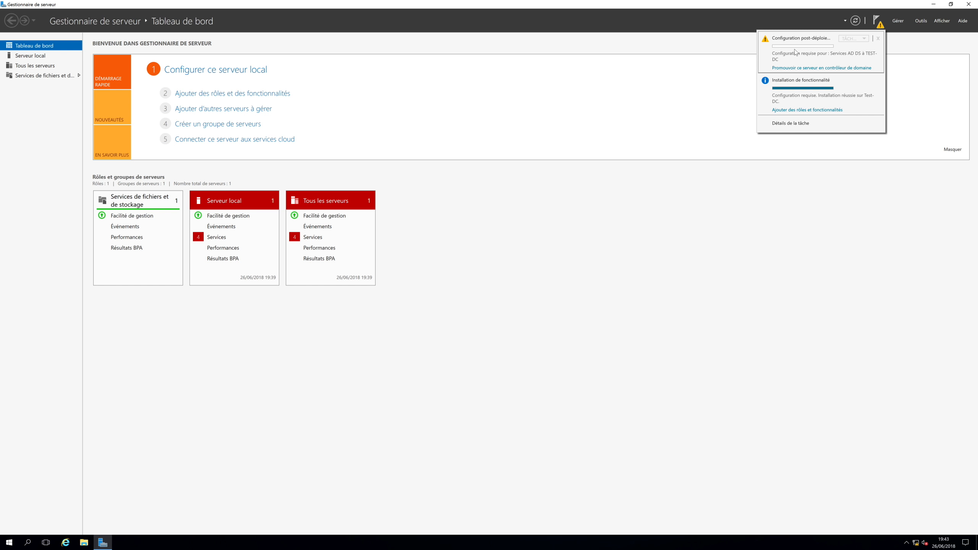
pyautogui.click(800, 68)
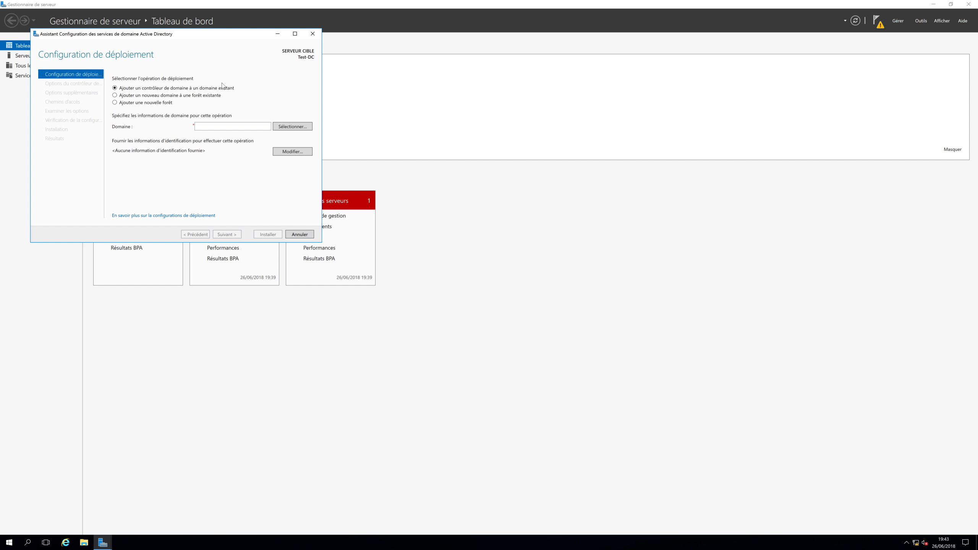
# Step: Configure the deployment as a new forest with the root domain name Luca-test.local and continue to the domain controller options
pyautogui.moveTo(193, 39); pyautogui.dragTo(215, 71)
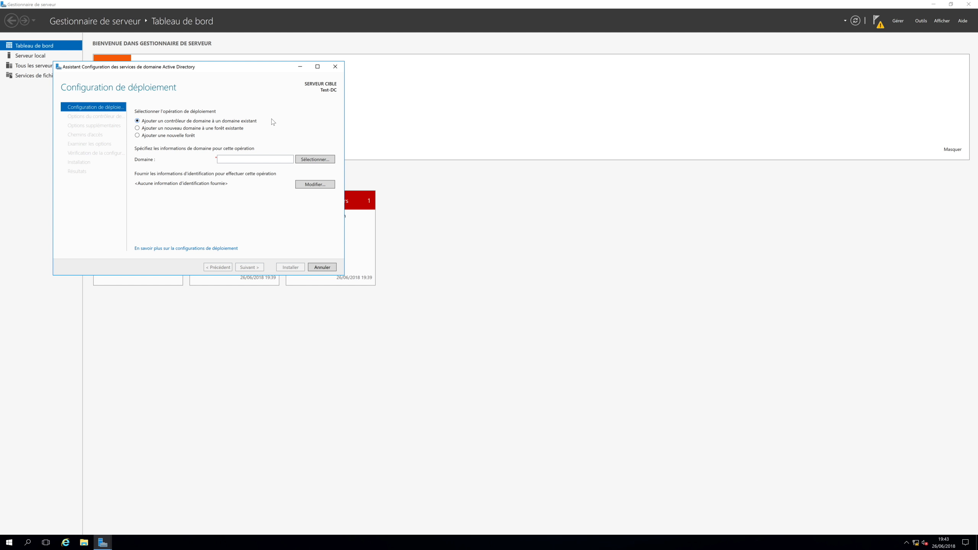
pyautogui.click(190, 137)
pyautogui.click(265, 159)
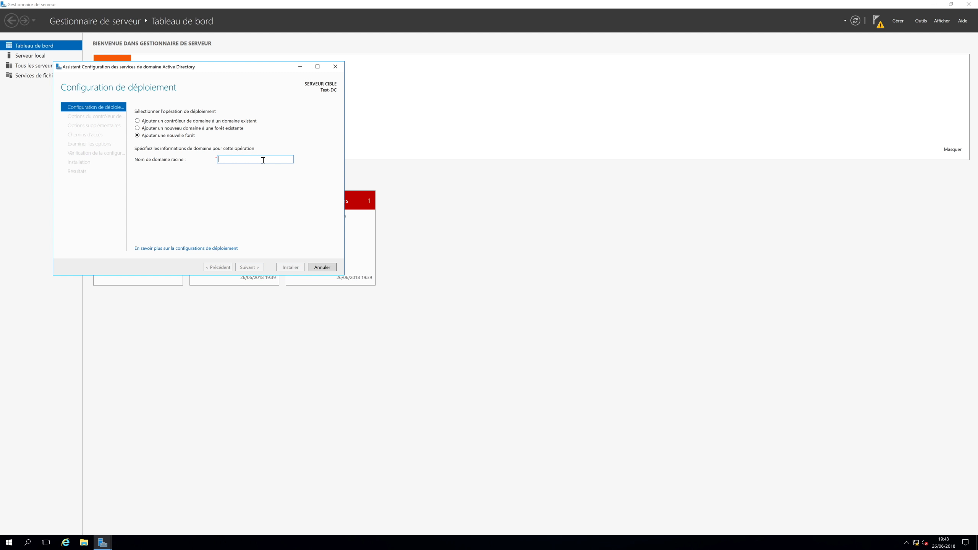
pyautogui.write('Luca-')
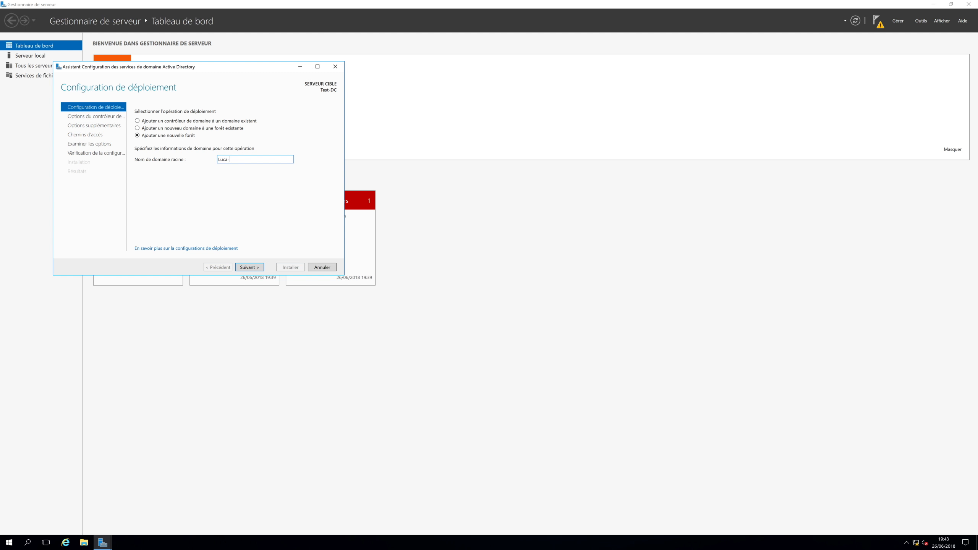
pyautogui.write('test.loca')
pyautogui.click(249, 267)
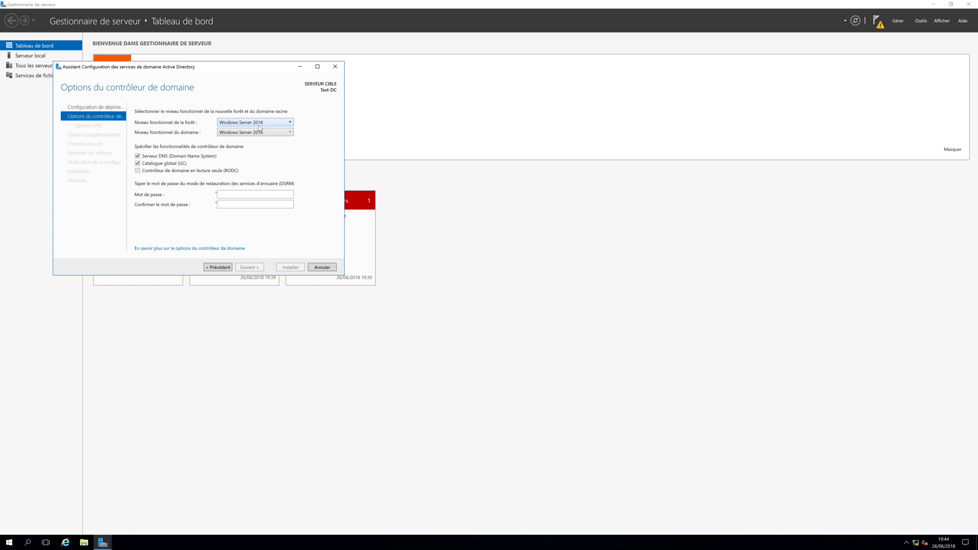
# Step: Choose Windows Server 2016 as the forest functional level and review the domain functional level choices
pyautogui.click(259, 126)
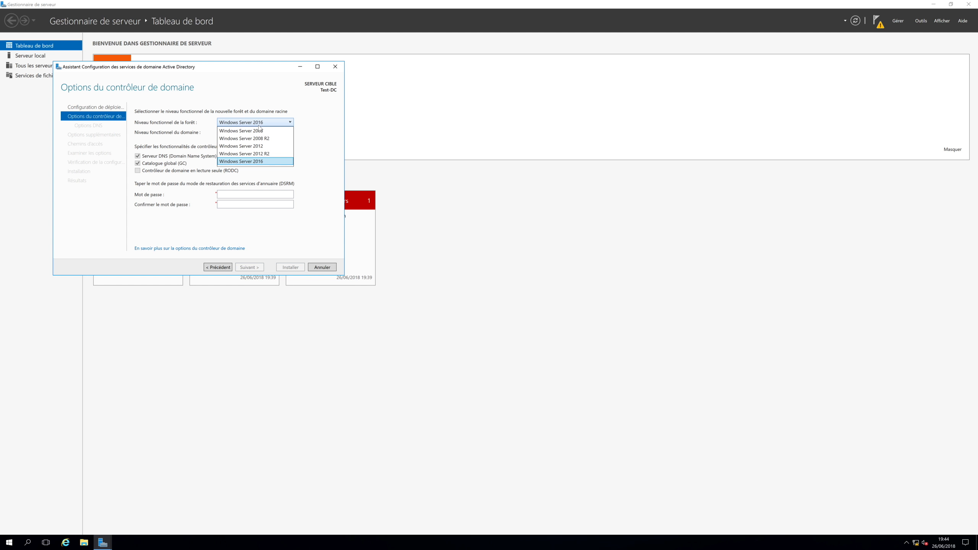
pyautogui.click(306, 165)
pyautogui.click(283, 126)
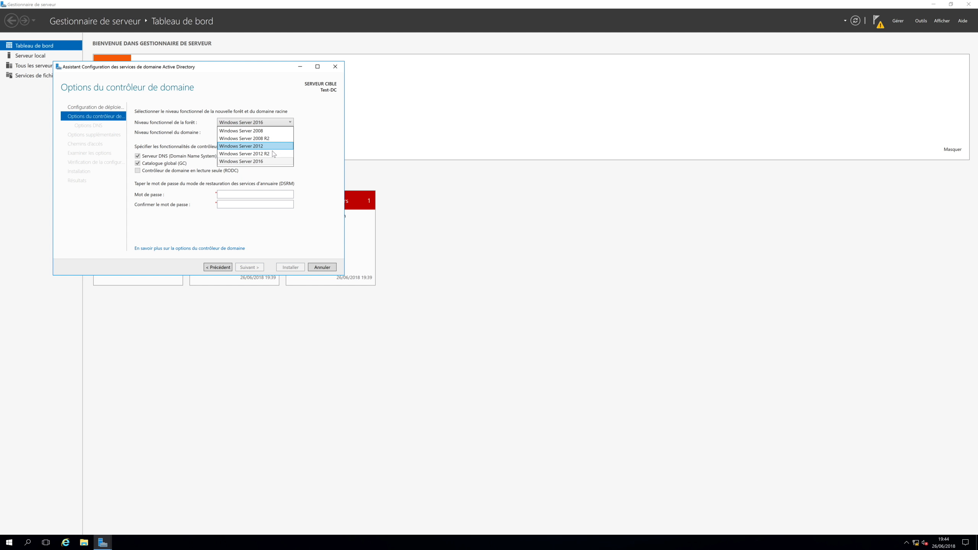
pyautogui.click(276, 162)
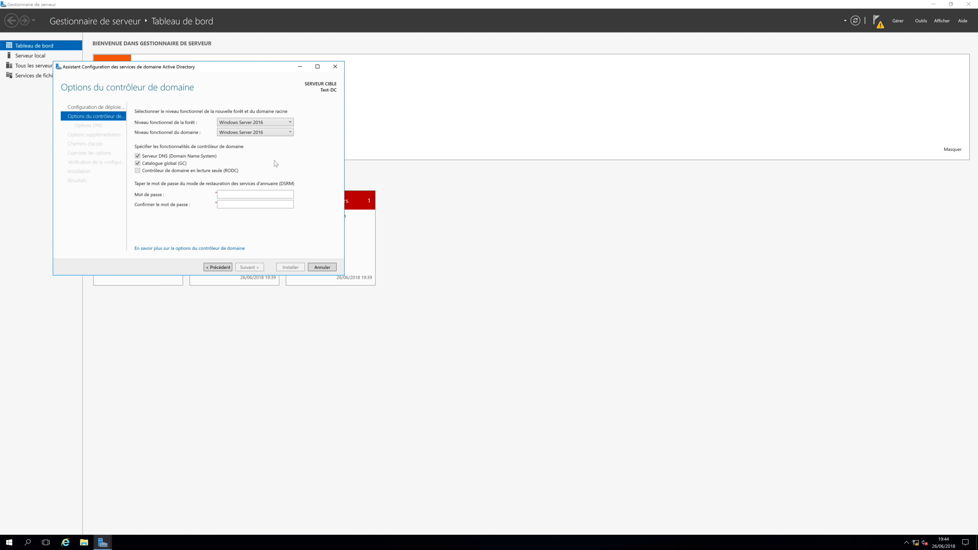
pyautogui.click(271, 131)
pyautogui.click(270, 131)
# Step: Enter and confirm the Directory Services Restore Mode (DSRM) password, then continue to the DNS options
pyautogui.click(236, 194)
pyautogui.press('Tab')
pyautogui.write('•••••••••')
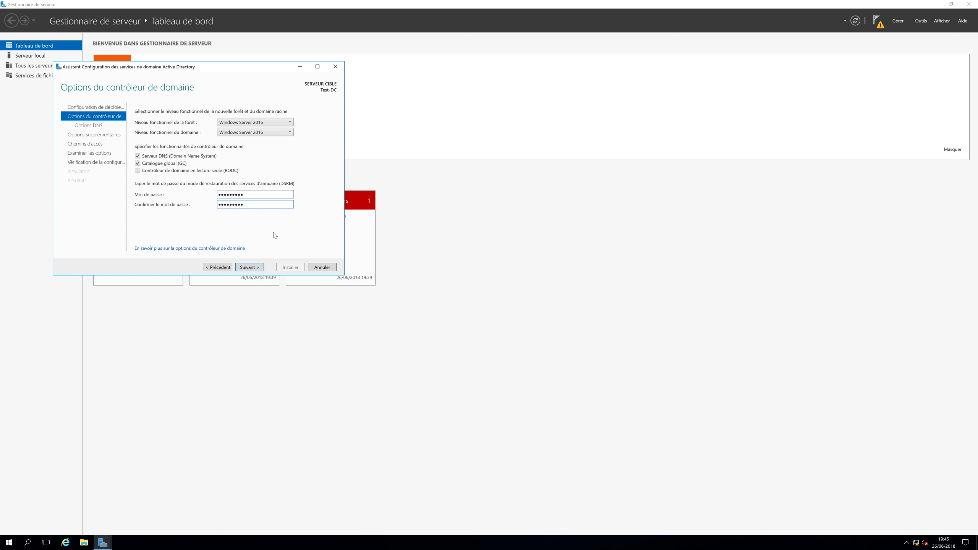
pyautogui.click(258, 268)
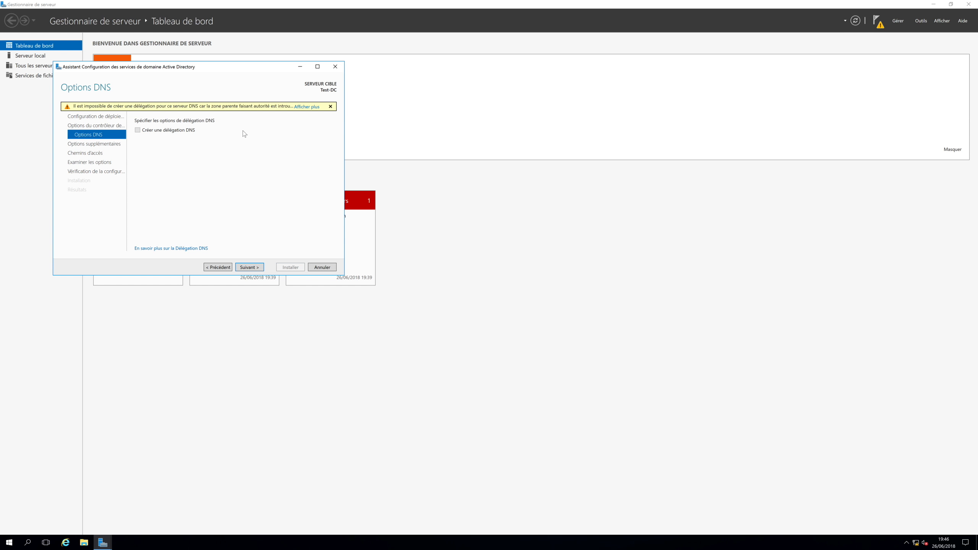
# Step: Continue without a DNS delegation and accept LUCA-TEST as the NetBIOS domain name
pyautogui.click(250, 268)
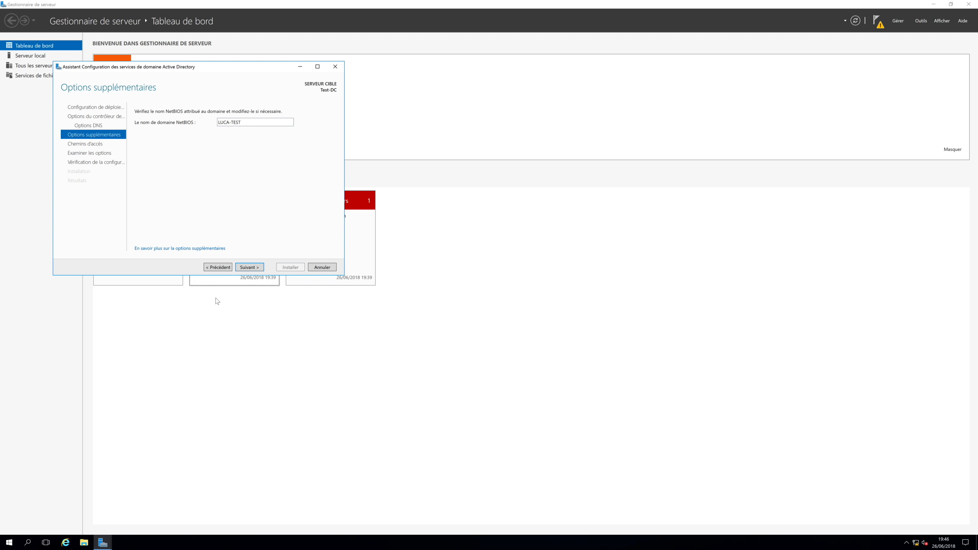
pyautogui.click(248, 267)
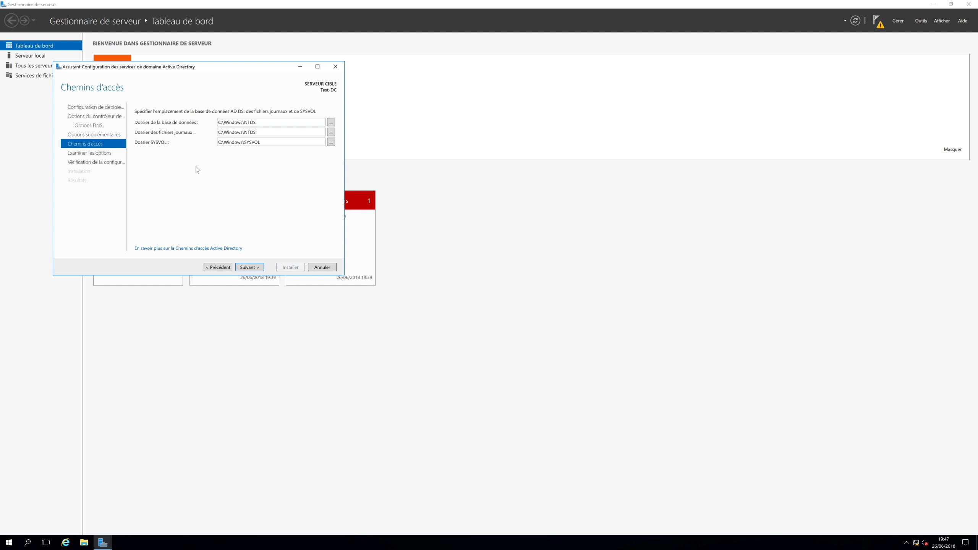
# Step: Accept C:\Windows\NTDS for the database and log folders and C:\Windows\SYSVOL for SYSVOL, then review the selected options
pyautogui.click(249, 267)
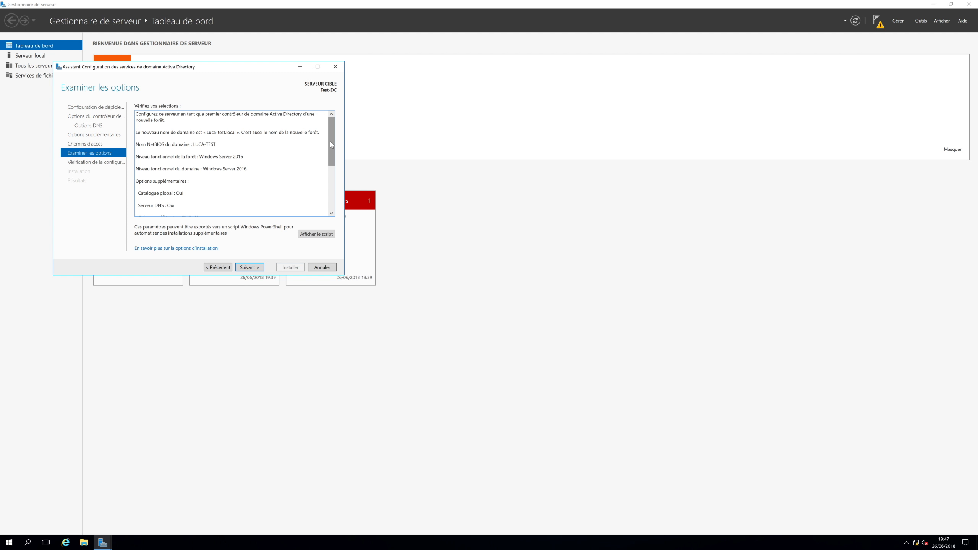
pyautogui.moveTo(331, 145)
pyautogui.mouseDown()
pyautogui.moveTo(330, 193)
pyautogui.moveTo(330, 147)
pyautogui.mouseUp()
# Step: View the generated PowerShell deployment script for AD DS, examine its parameters and close it
pyautogui.click(324, 233)
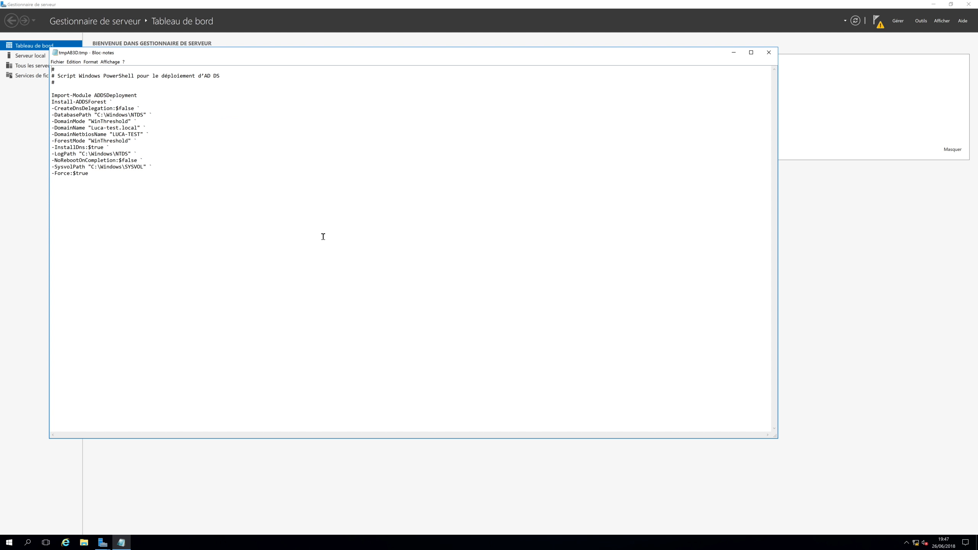
pyautogui.moveTo(293, 269); pyautogui.dragTo(126, 38)
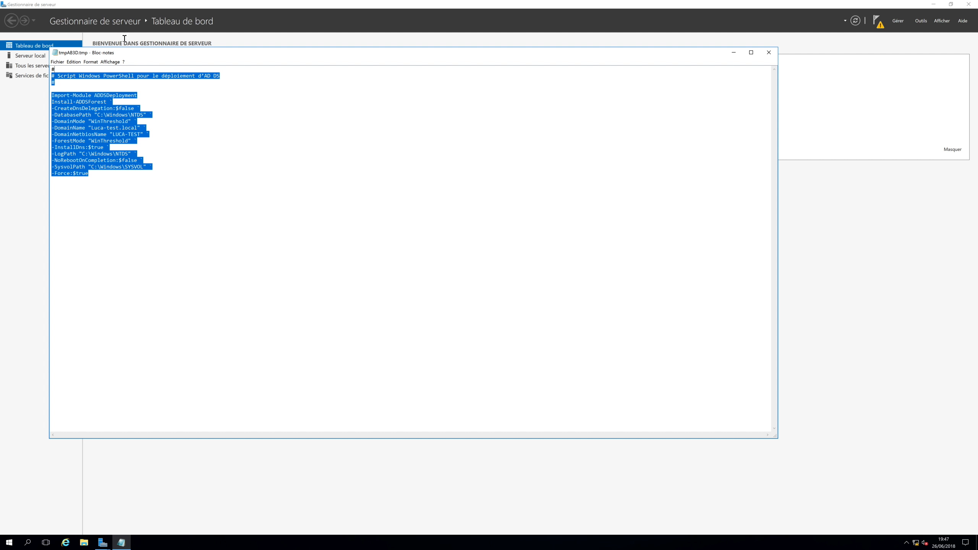
pyautogui.moveTo(188, 218); pyautogui.dragTo(94, 5)
pyautogui.moveTo(55, 72); pyautogui.dragTo(164, 206)
pyautogui.click(197, 207)
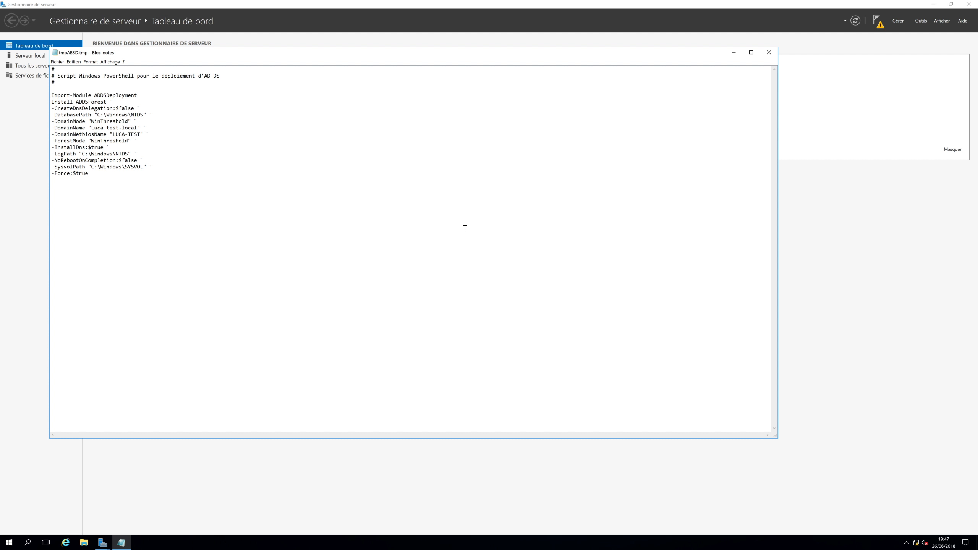
pyautogui.click(768, 54)
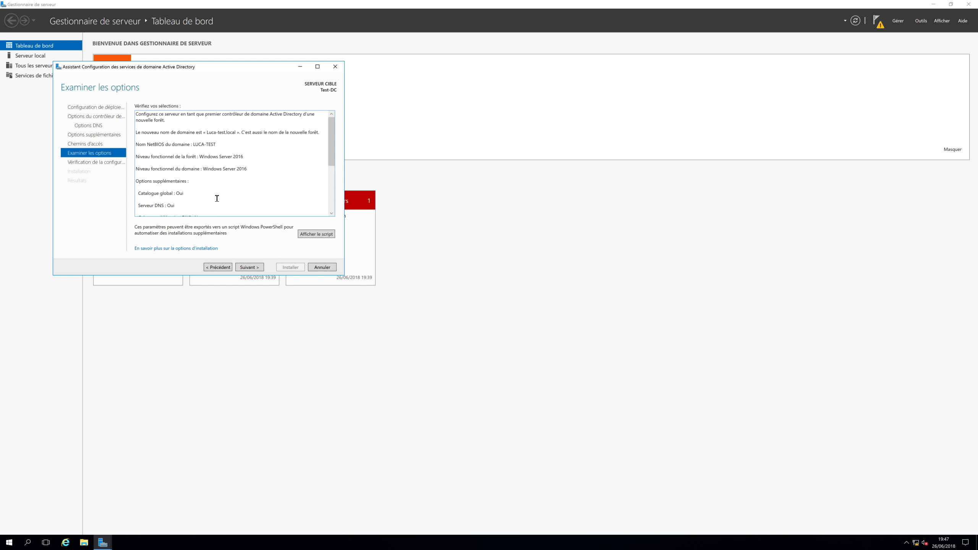
# Step: Finish reviewing the configuration summary and continue to the prerequisites check
pyautogui.scroll(-1, 215, 196)
pyautogui.scroll(1, 215, 196)
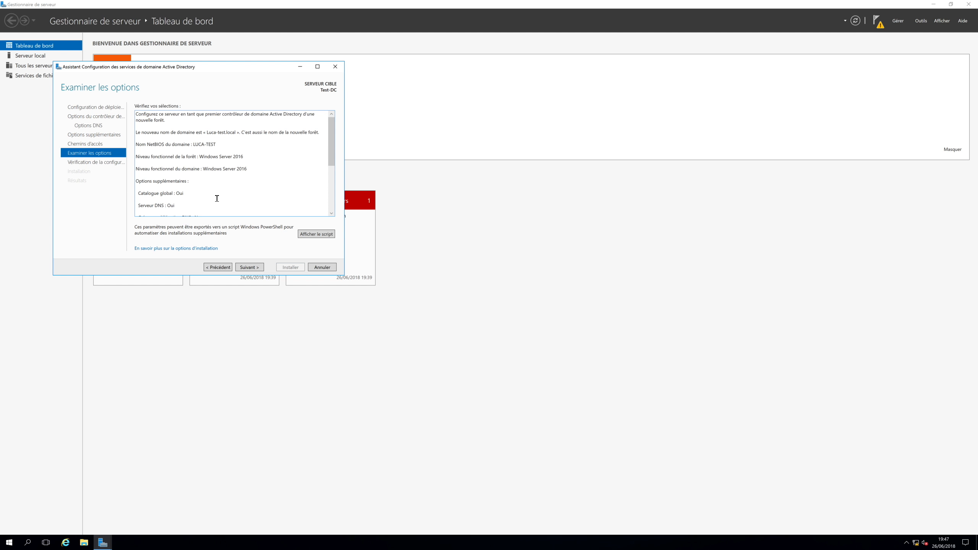
pyautogui.click(258, 270)
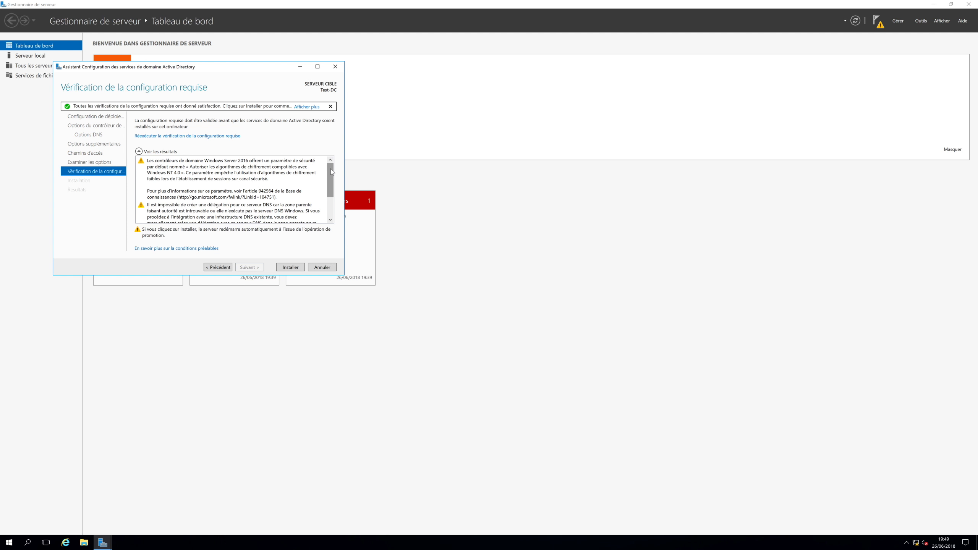
# Step: Review the prerequisites check results, including the DNS delegation entry, then install the domain controller configuration and close the sign-out notice
pyautogui.moveTo(331, 172); pyautogui.dragTo(331, 195)
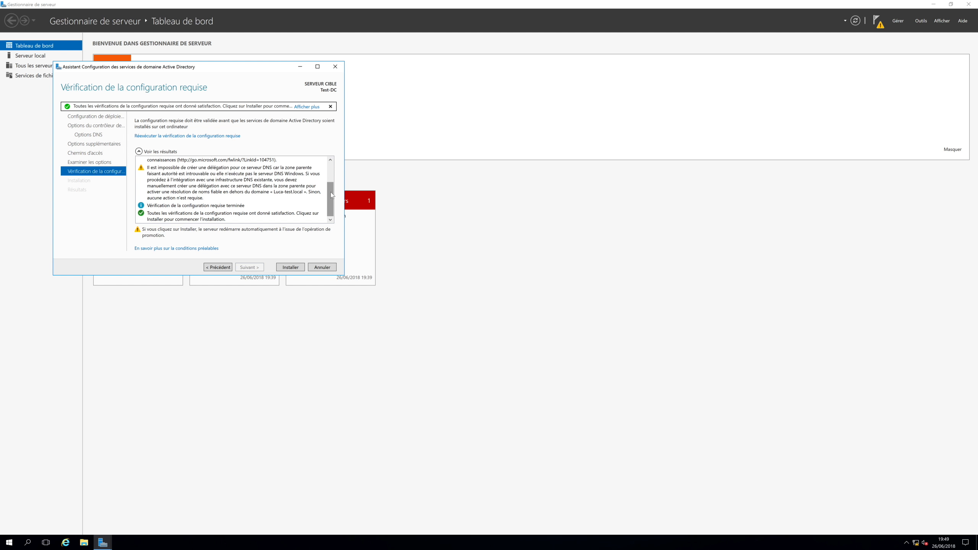
pyautogui.click(203, 171)
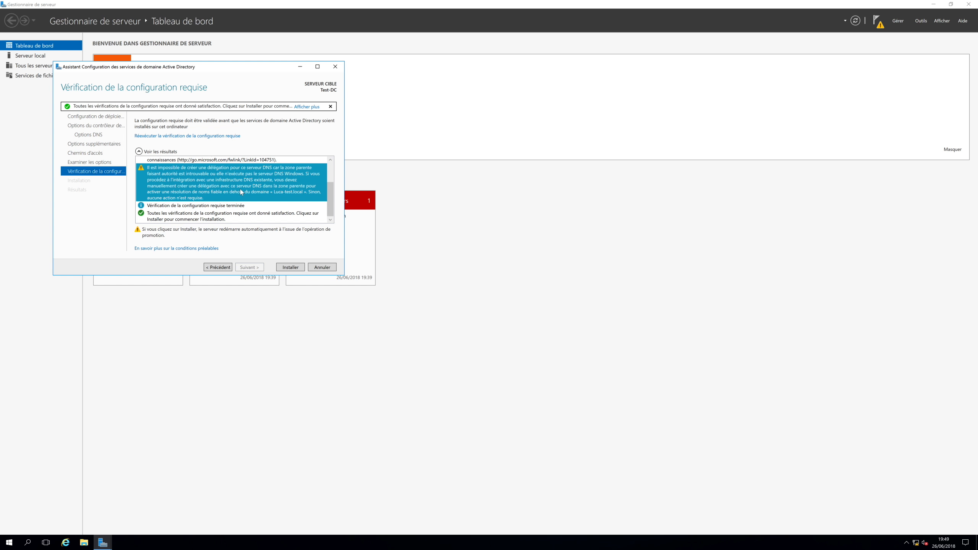
pyautogui.click(291, 267)
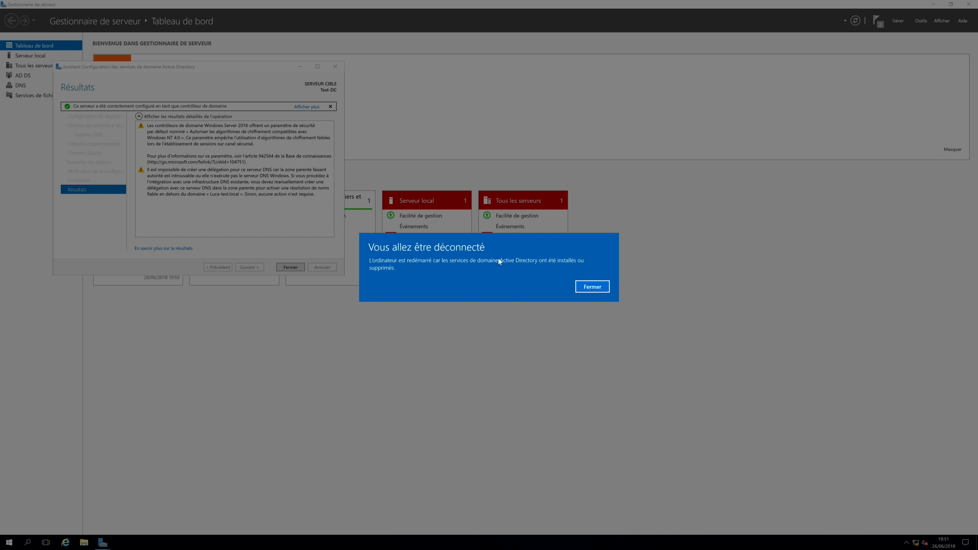
pyautogui.click(592, 286)
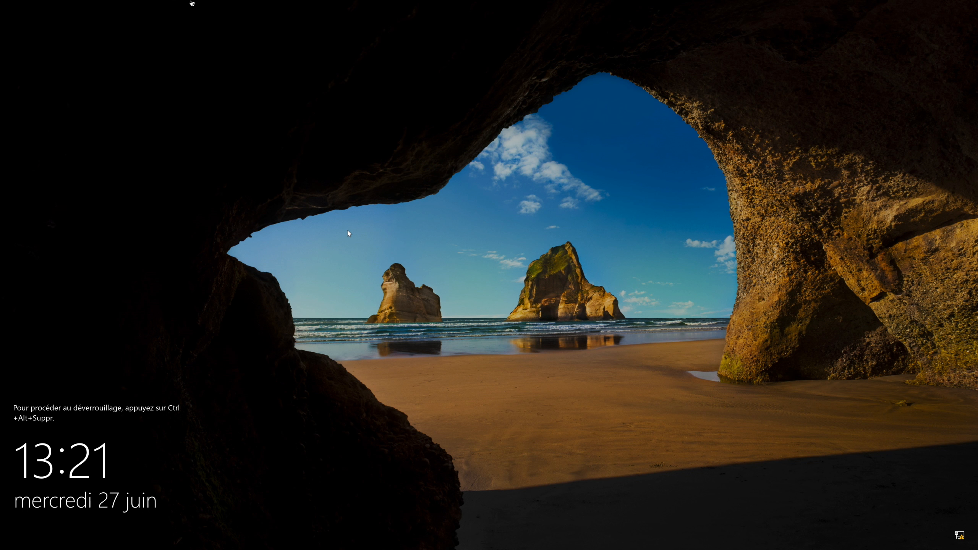
# Step: Unlock the restarted virtual machine and sign in as LUCA-TEST\Administrateur with the account password
pyautogui.click(135, 3)
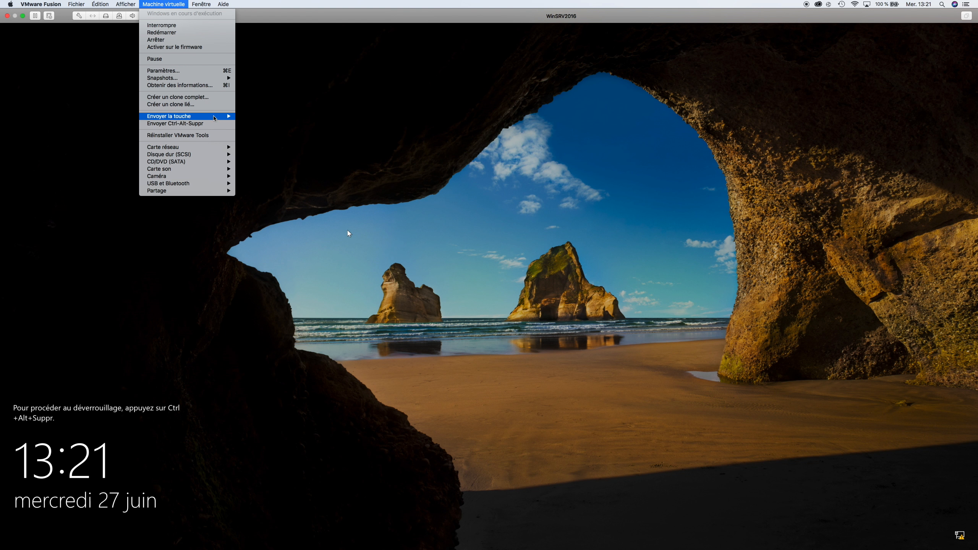
pyautogui.click(166, 125)
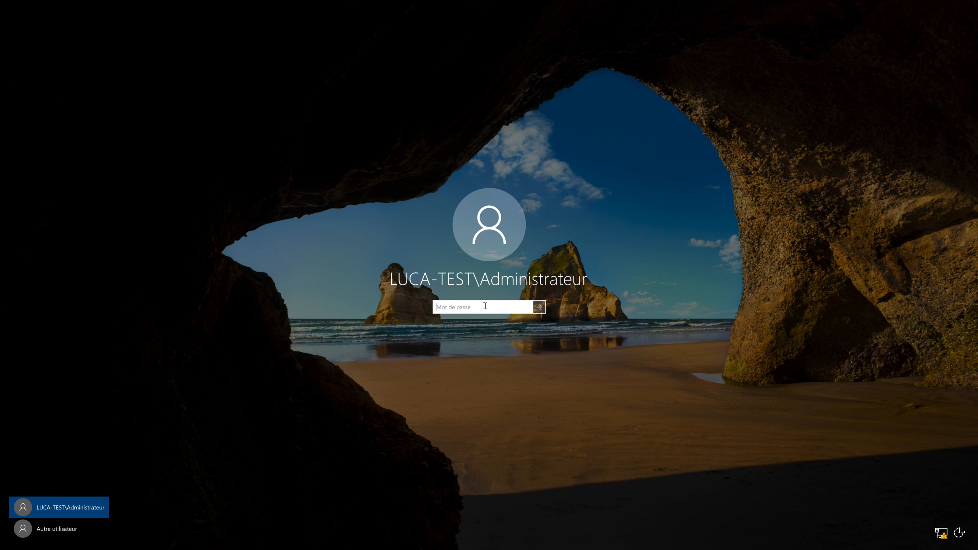
pyautogui.write('•••••••••')
pyautogui.press('Return')
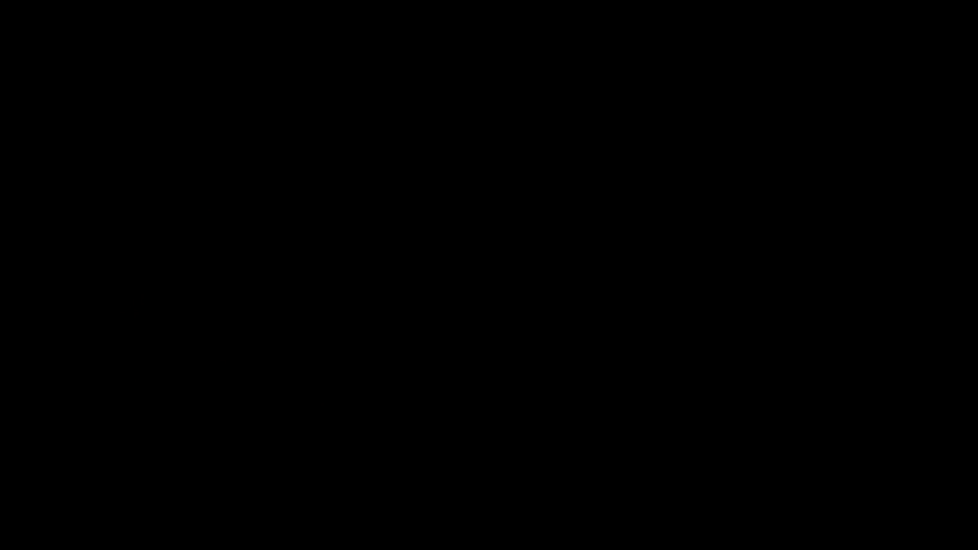